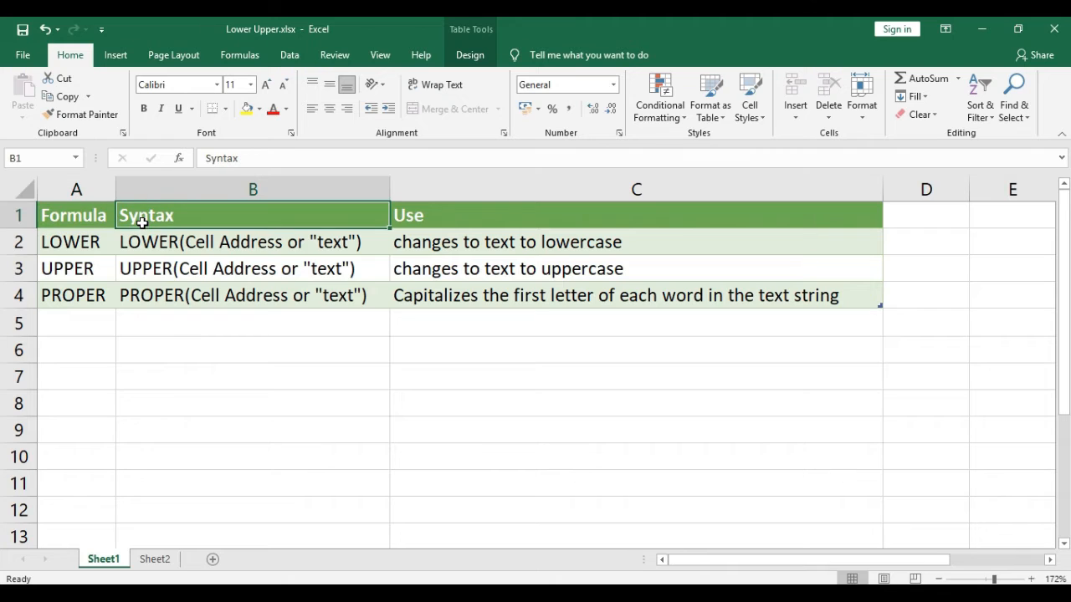
Review the reference table's formula names, syntax and use descriptions for LOWER, UPPER and PROPER
key("ctrl+shift+Down")
key("Right")
key("ctrl+shift+Down")
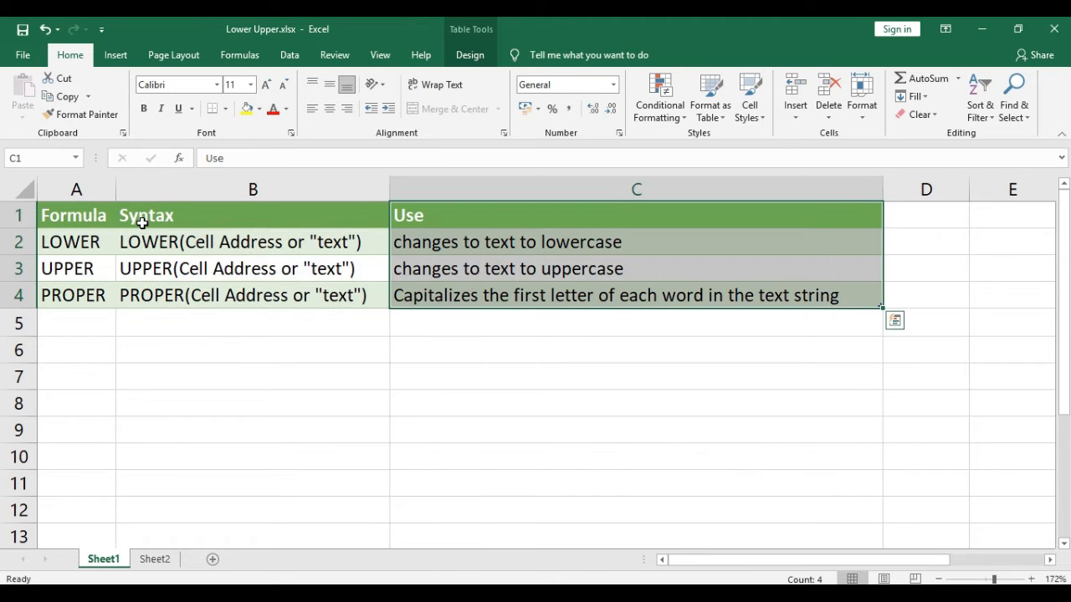
key("Left")
key("Left")
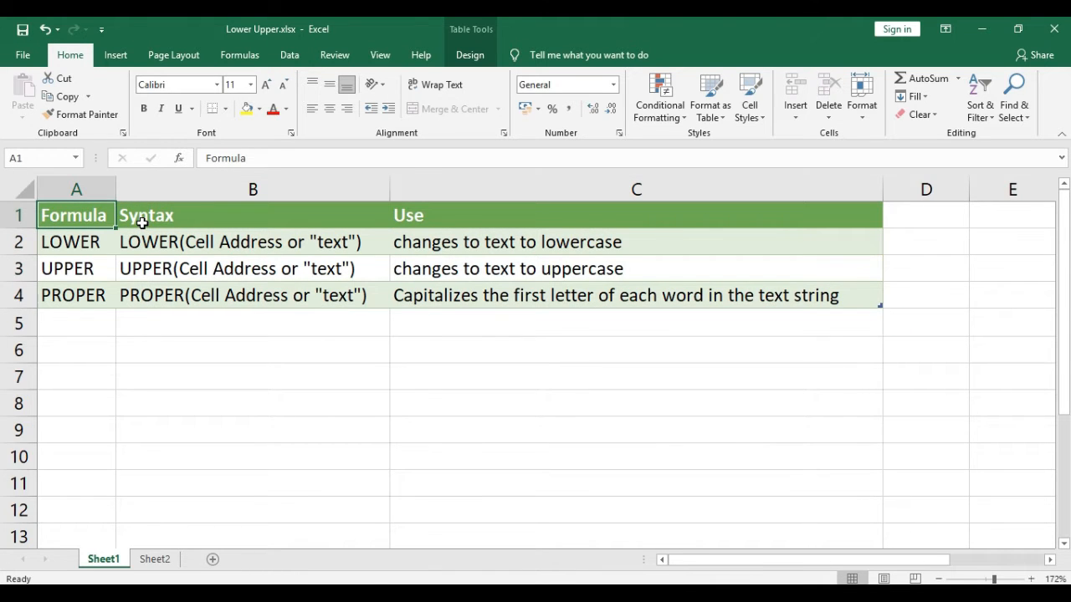
key("Down")
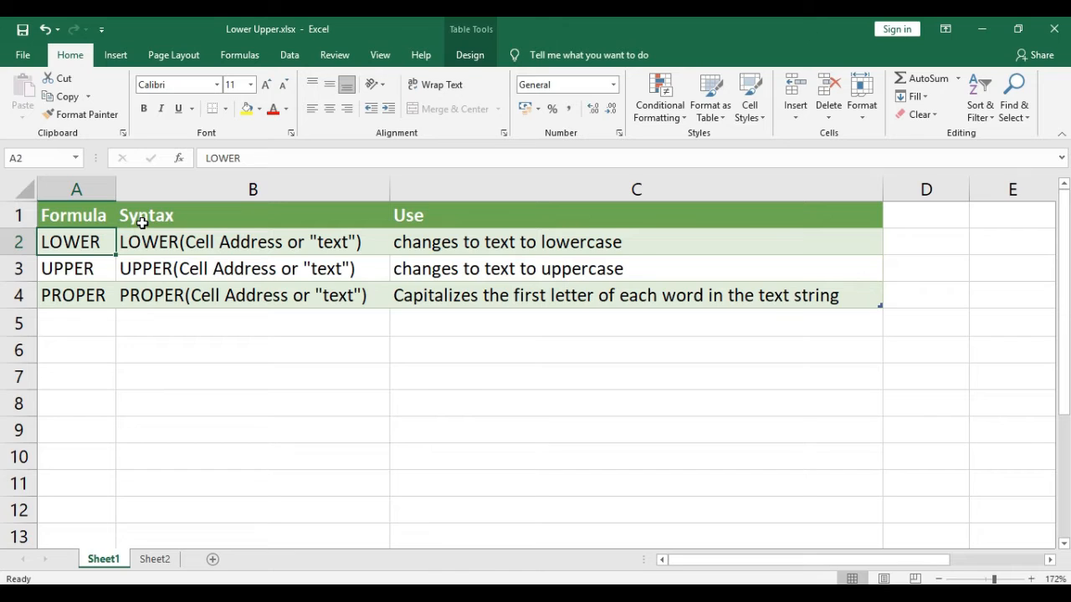
left_click(259, 244)
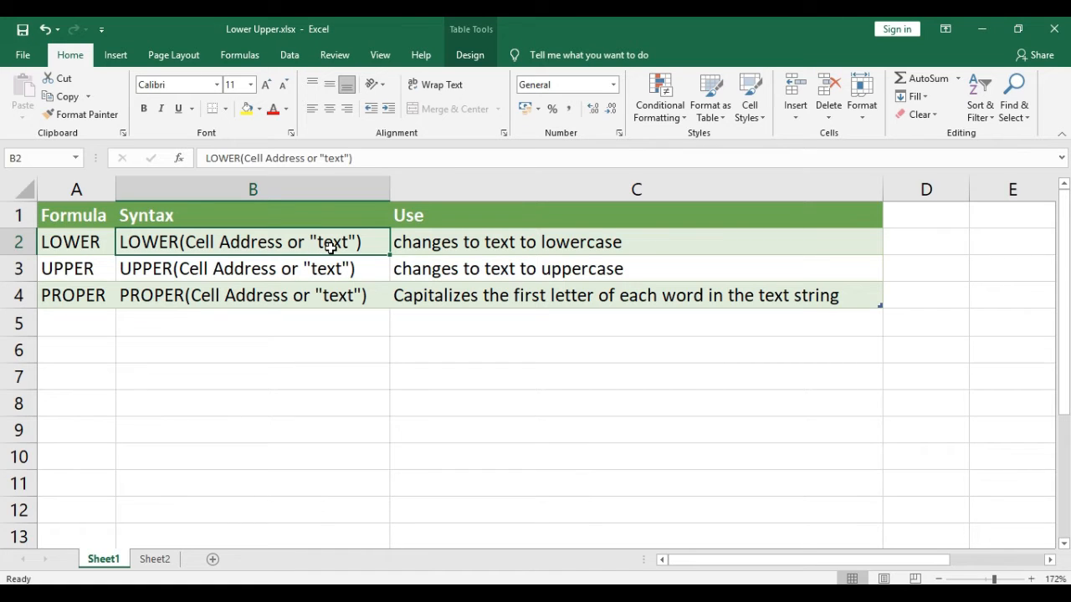
key("Right")
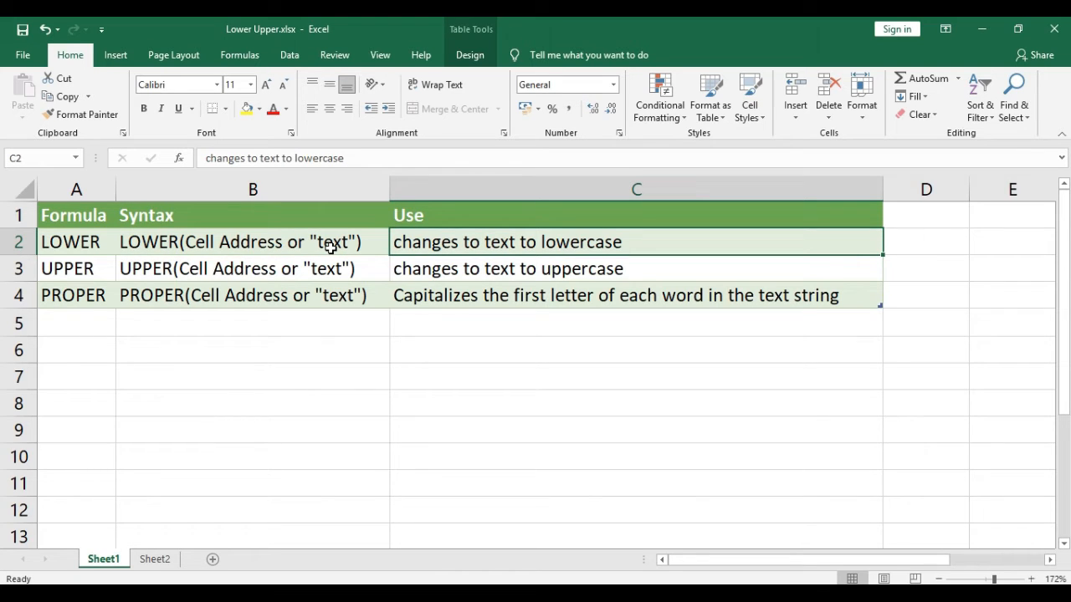
left_click(331, 247)
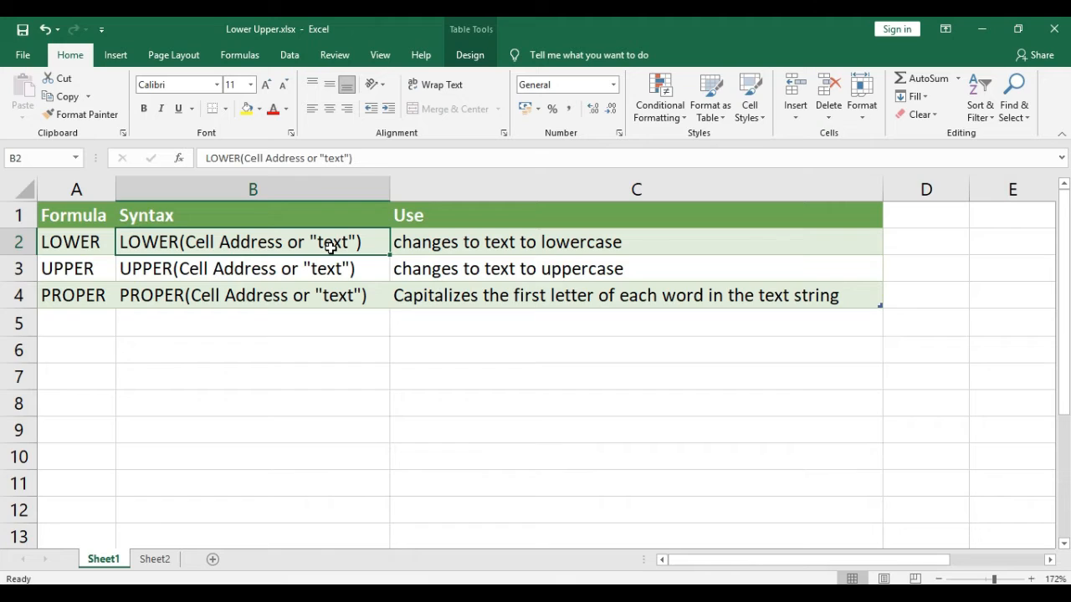
key("Down")
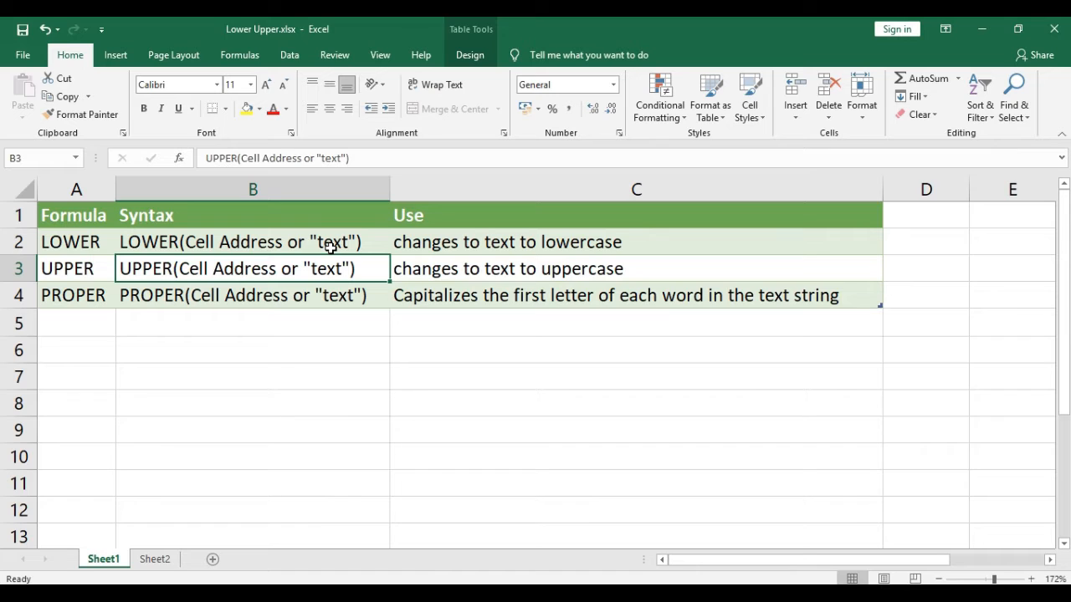
key("Right")
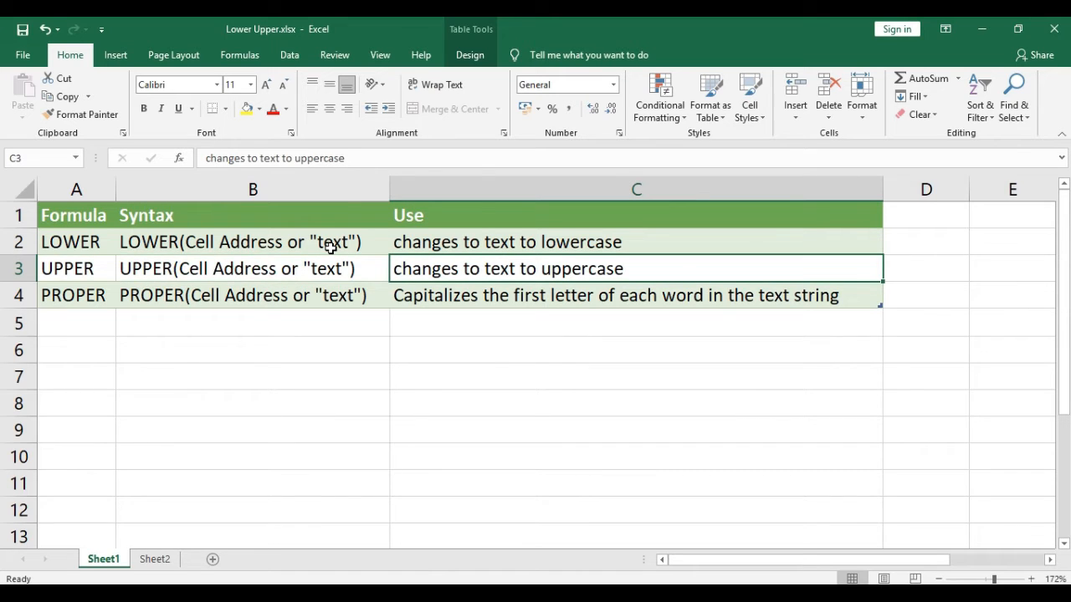
key("Left")
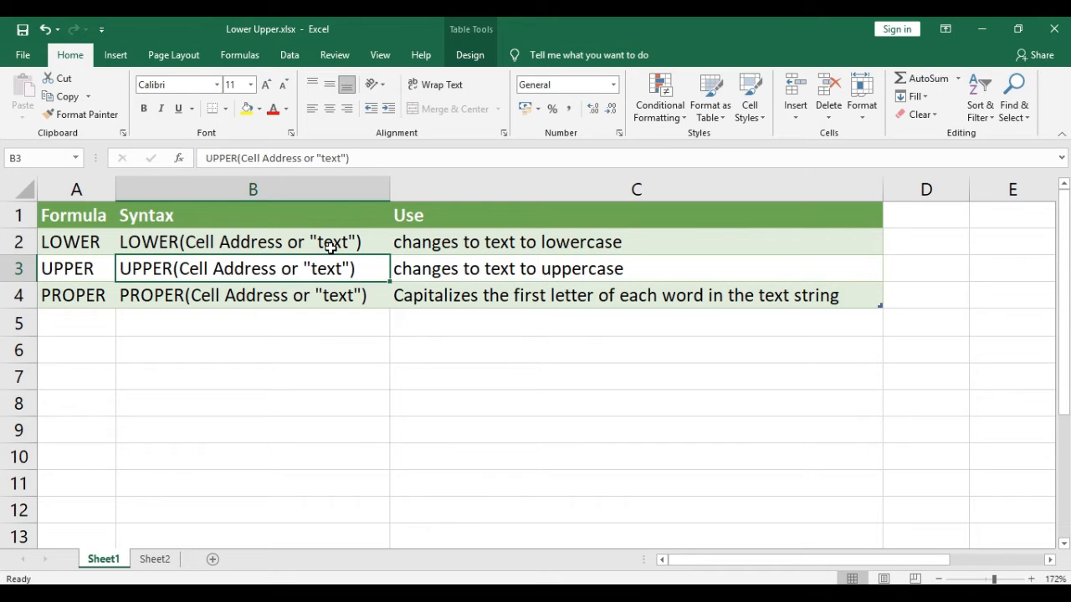
key("Down")
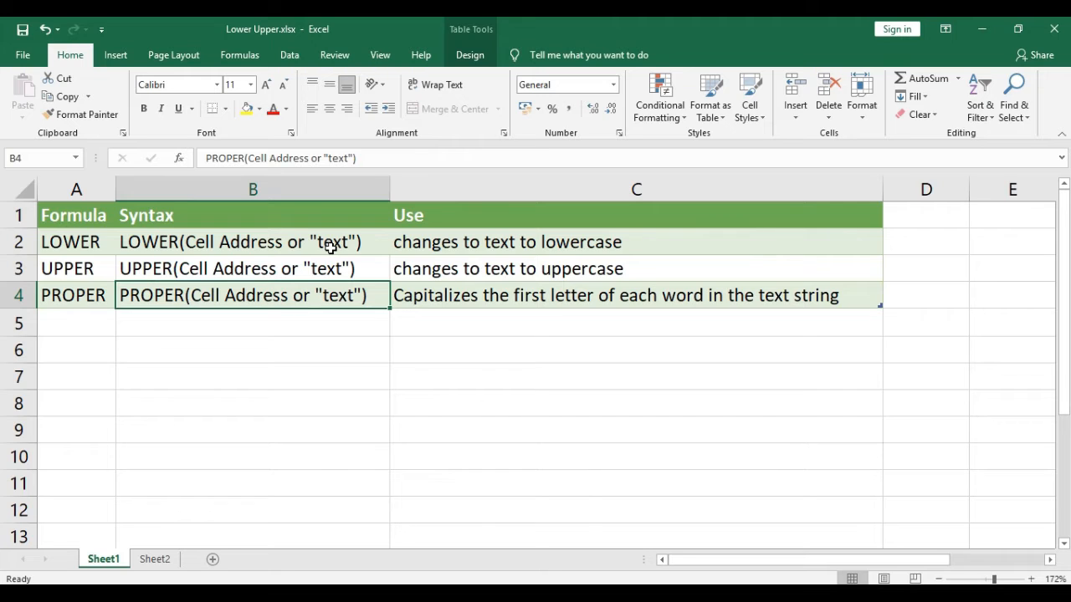
key("Right")
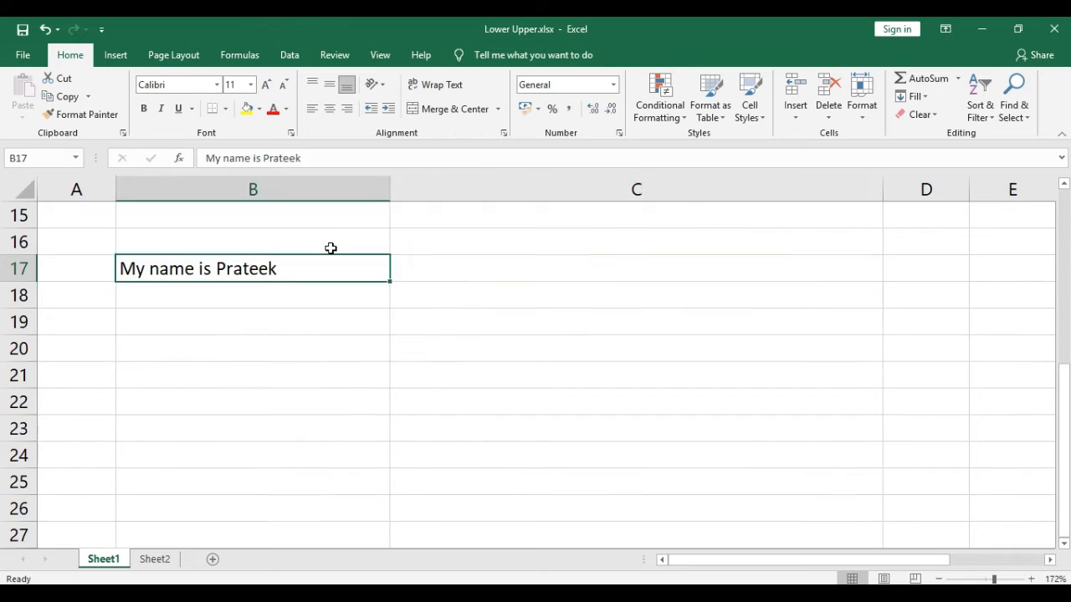
key("Right")
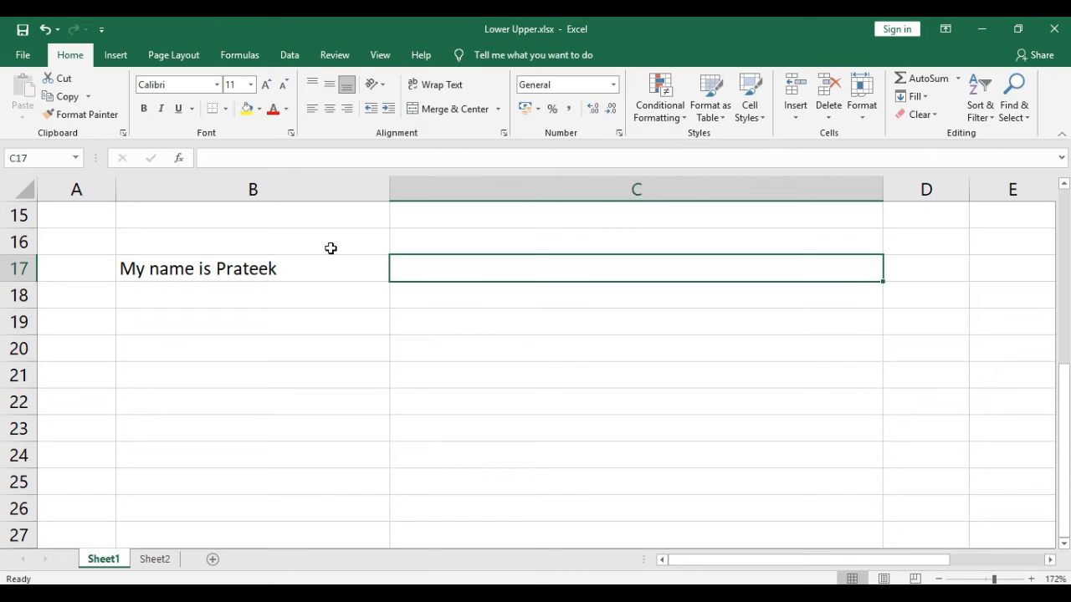
Enter =LOWER(B17) in C17 to convert the sample sentence in B17 to lowercase
type("=")
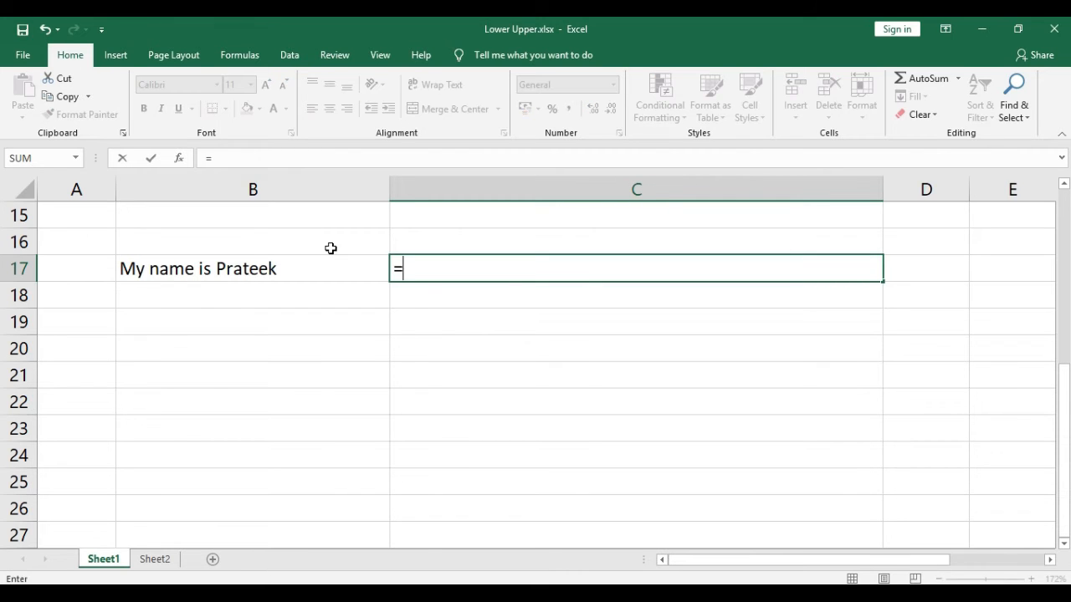
type("LOWER")
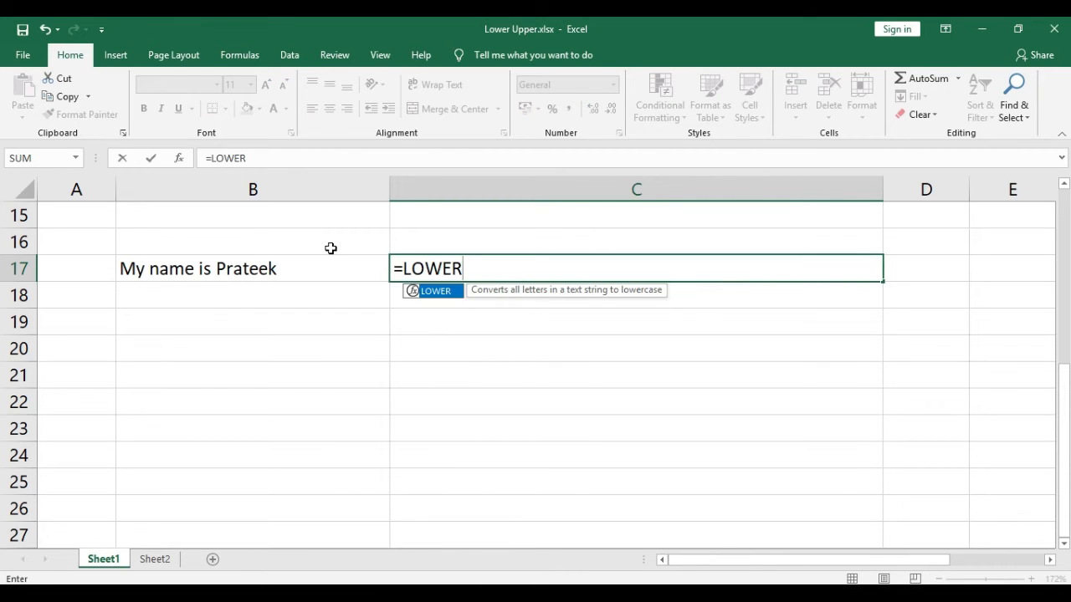
type("(")
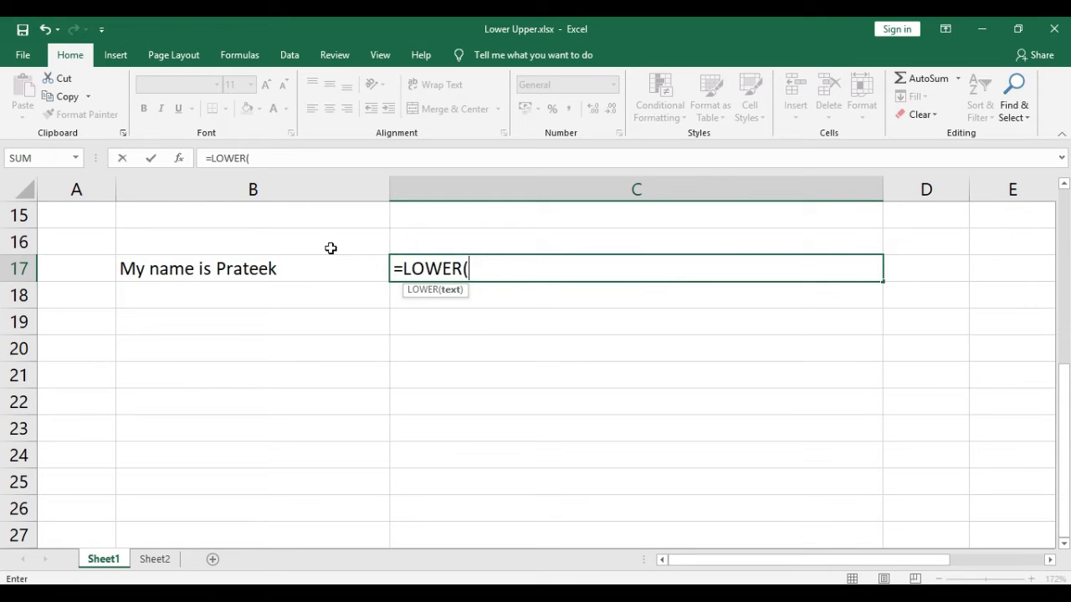
key("Left")
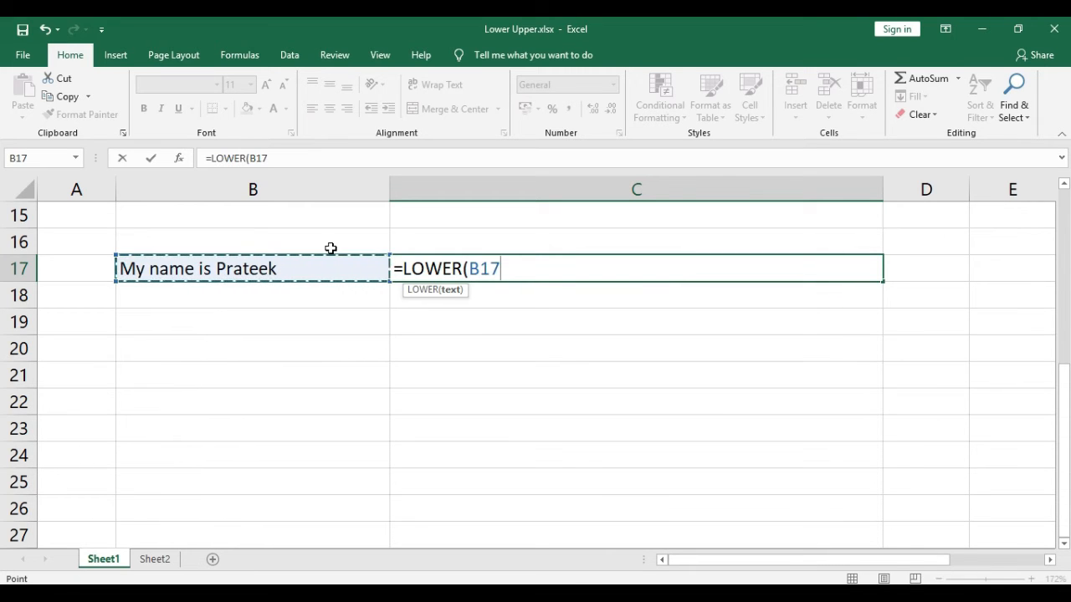
type(")")
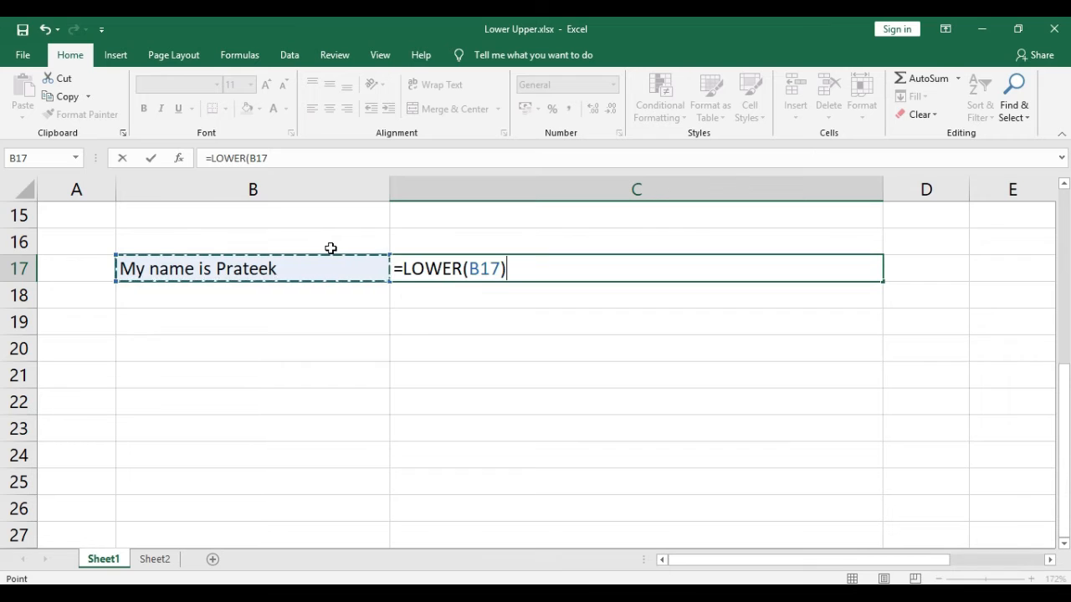
key("Return")
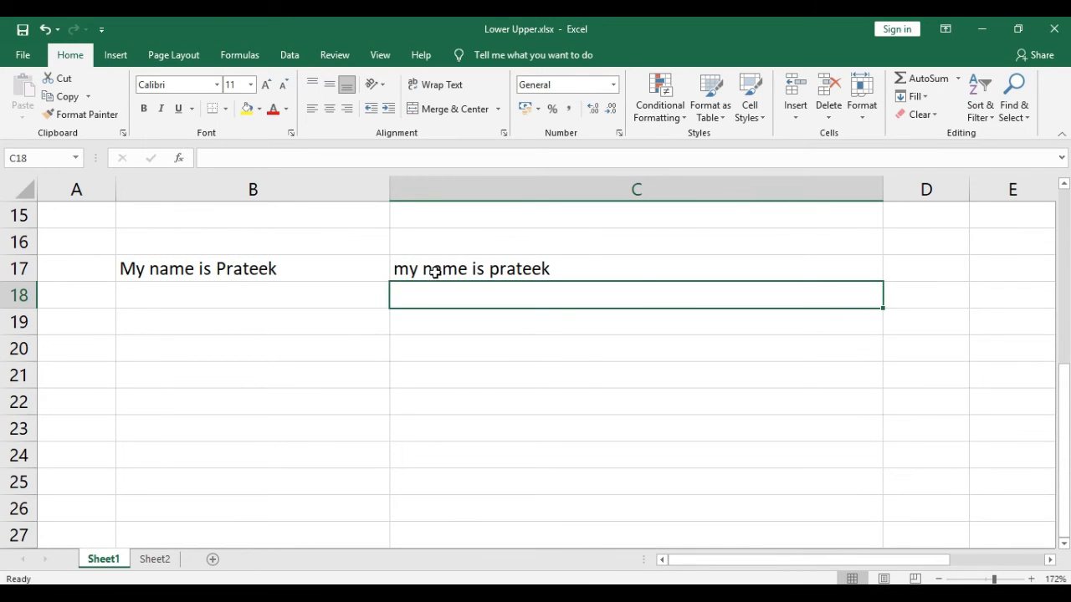
left_click(539, 269)
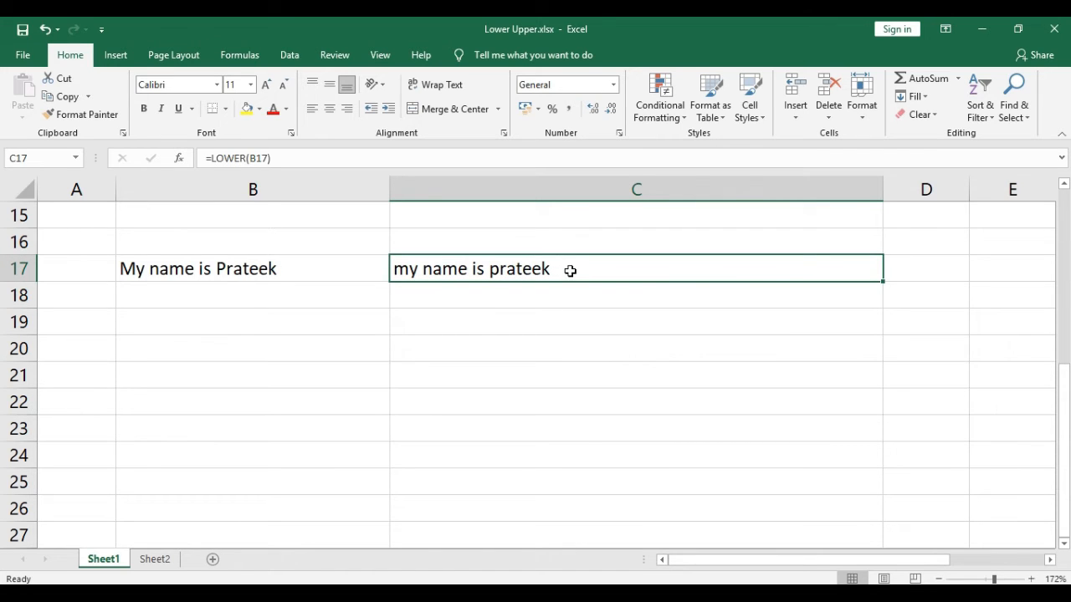
Enter =UPPER(B17) in C18 to convert the same sentence to uppercase
key("Down")
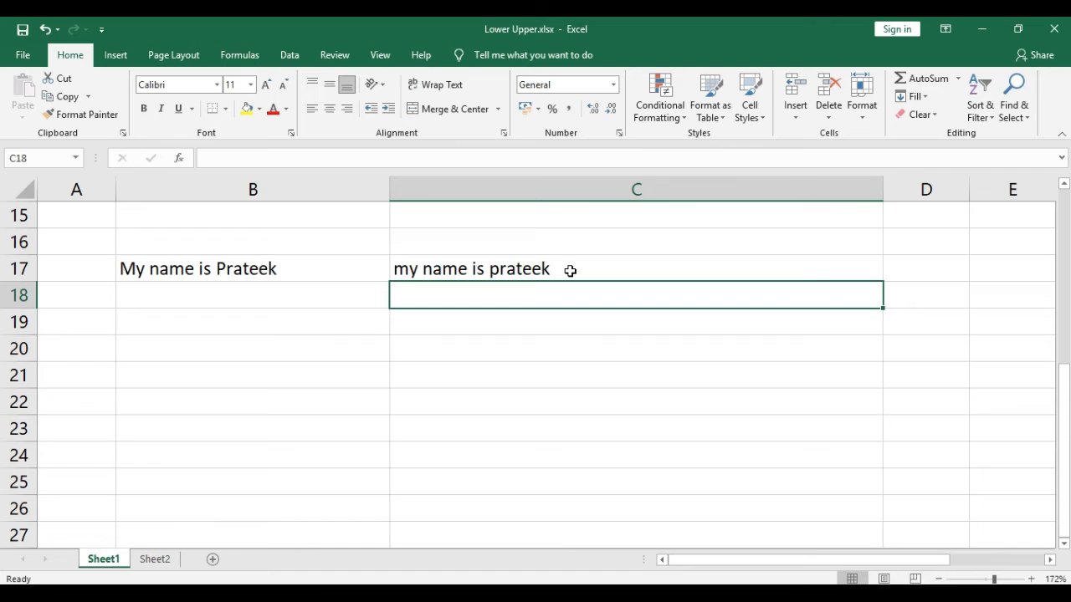
type("=")
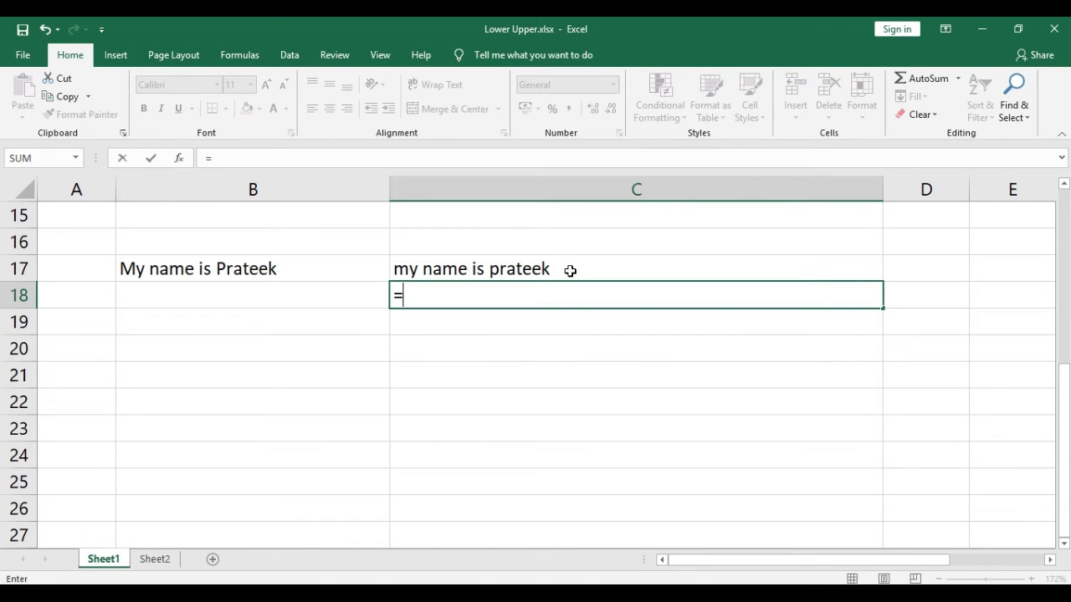
type("UPPER(")
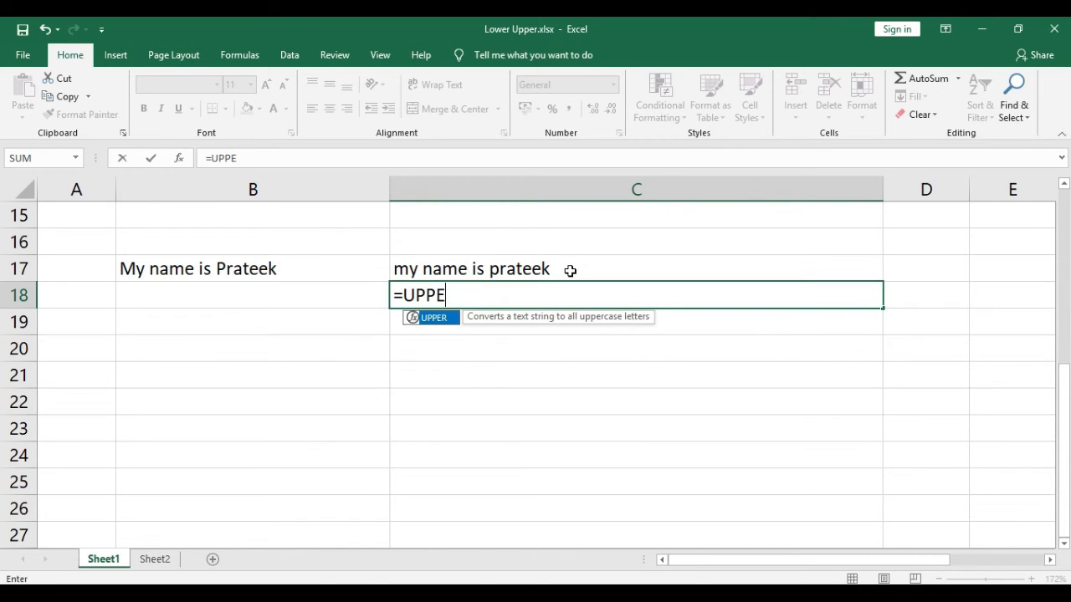
key("Left")
key("Left")
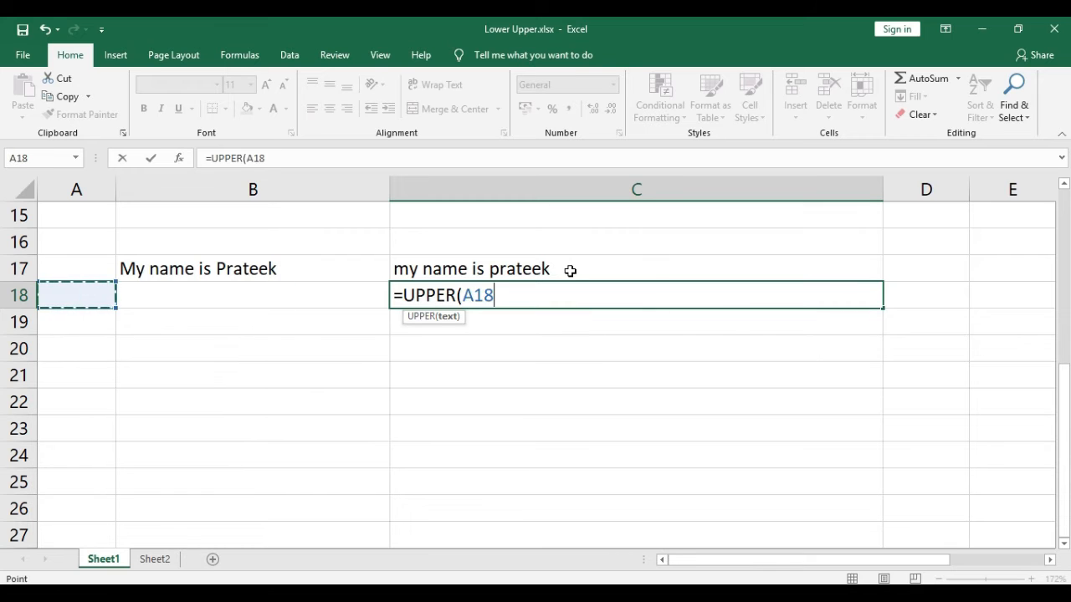
key("Right")
key("Up")
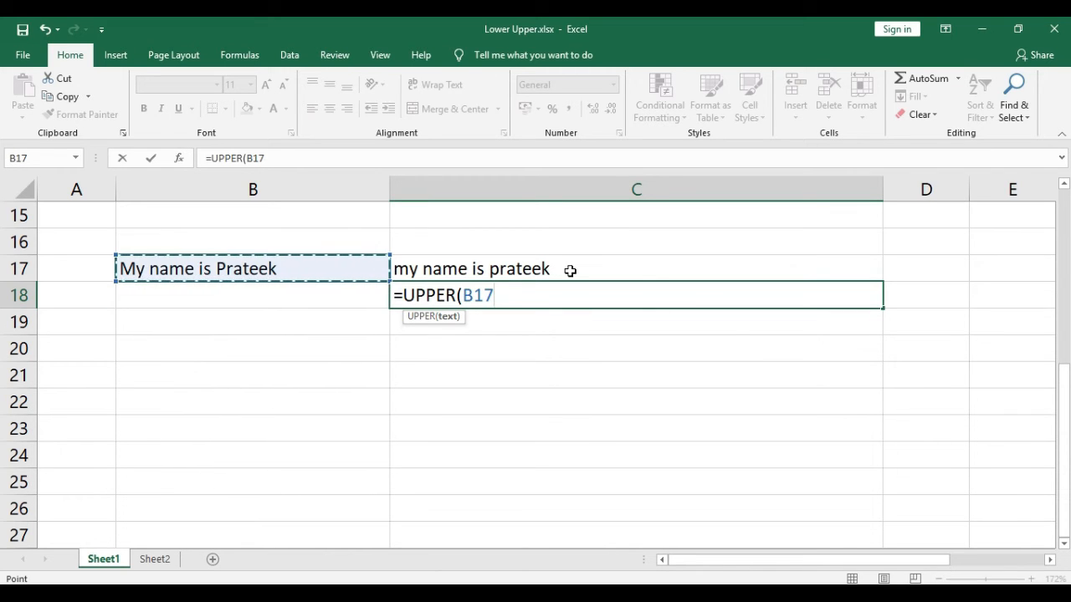
type(")")
key("Return")
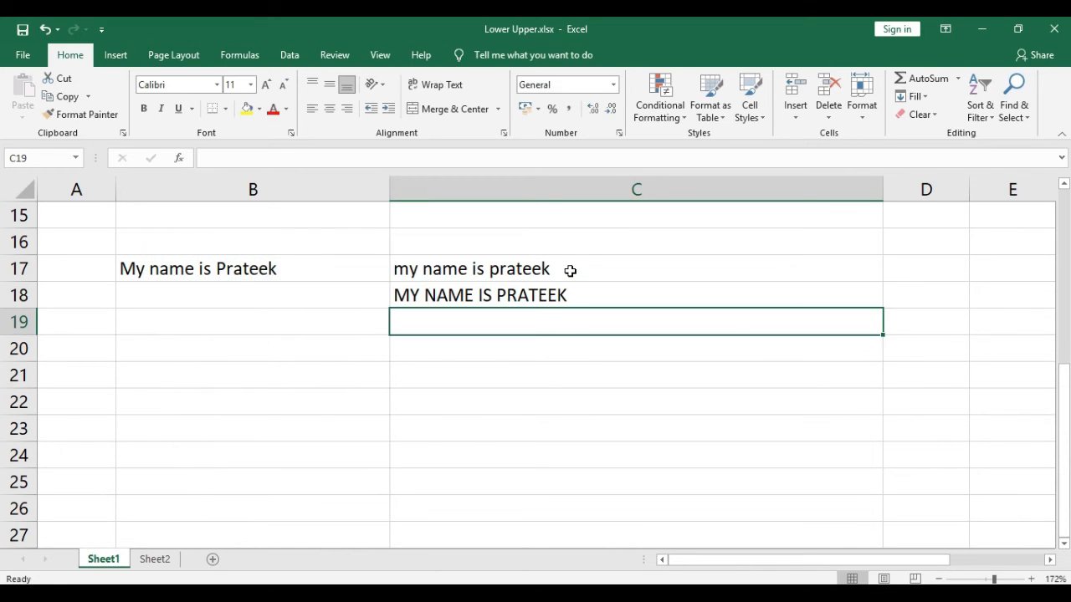
key("Up")
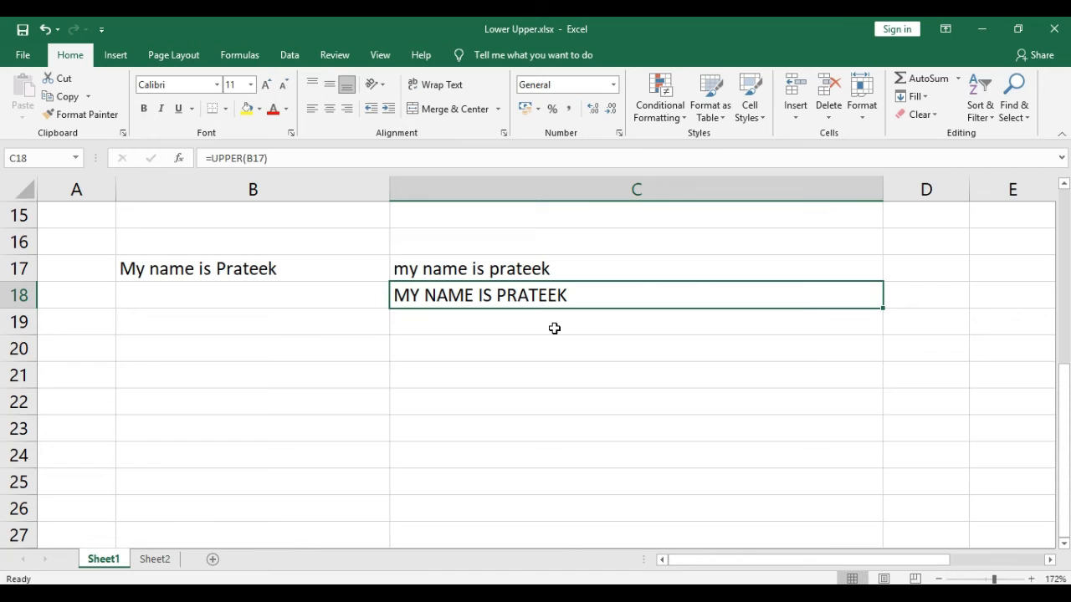
Enter =PROPER(B17) in C19 to capitalize the first letter of each word in the sentence
key("Down")
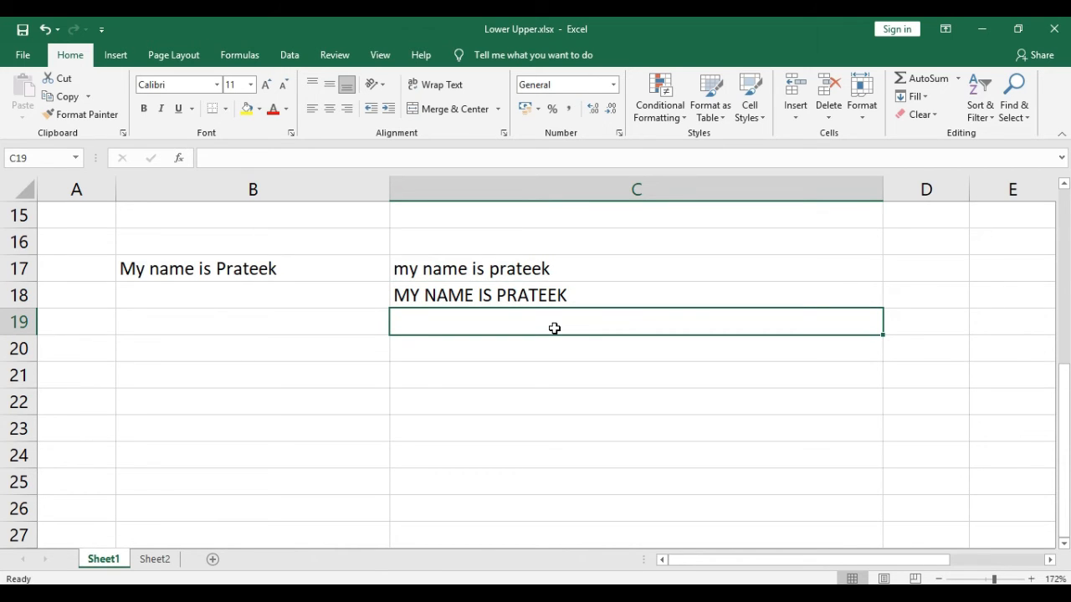
type("=")
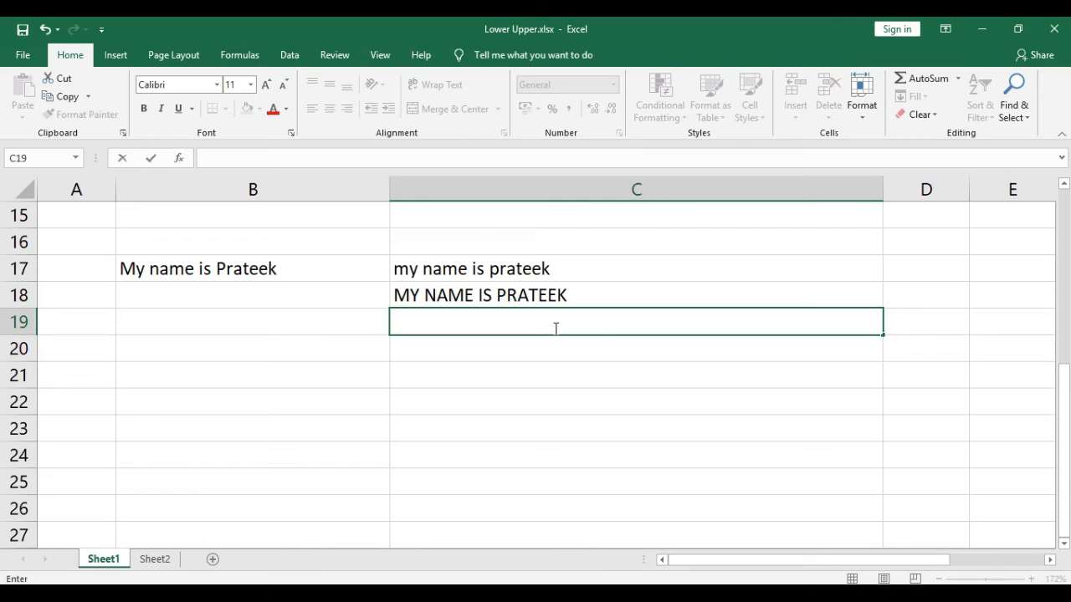
type("P")
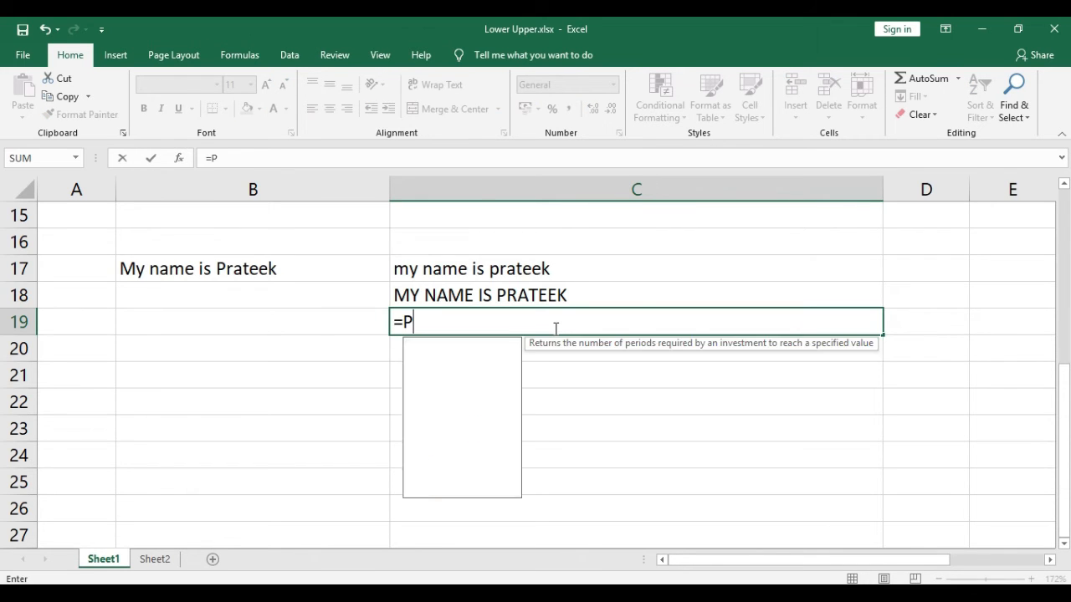
type("ROPER(")
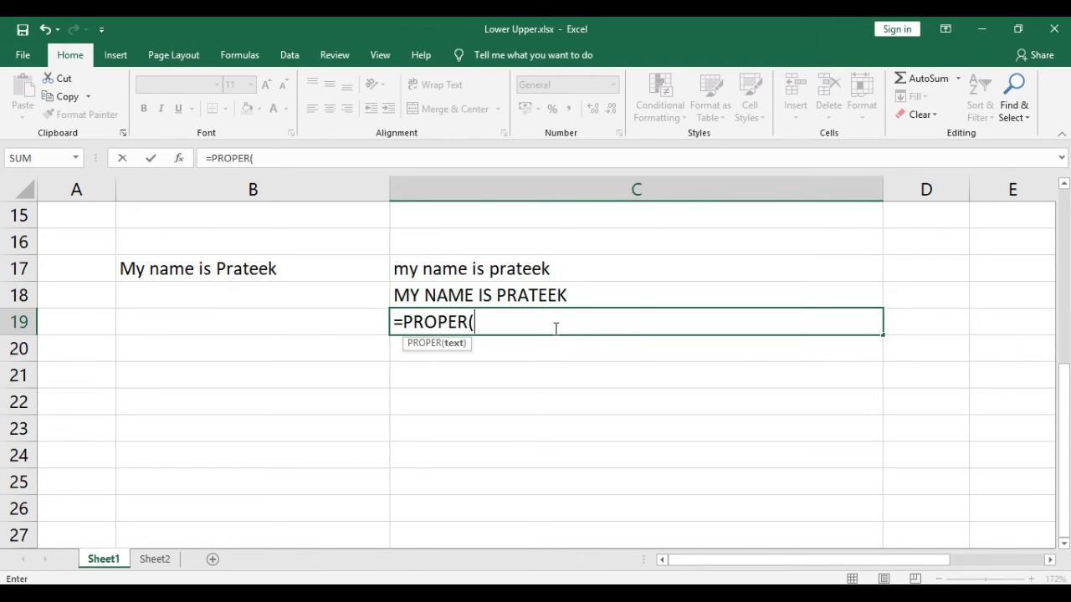
key("Left")
key("Left")
key("Right")
key("Up")
key("Up")
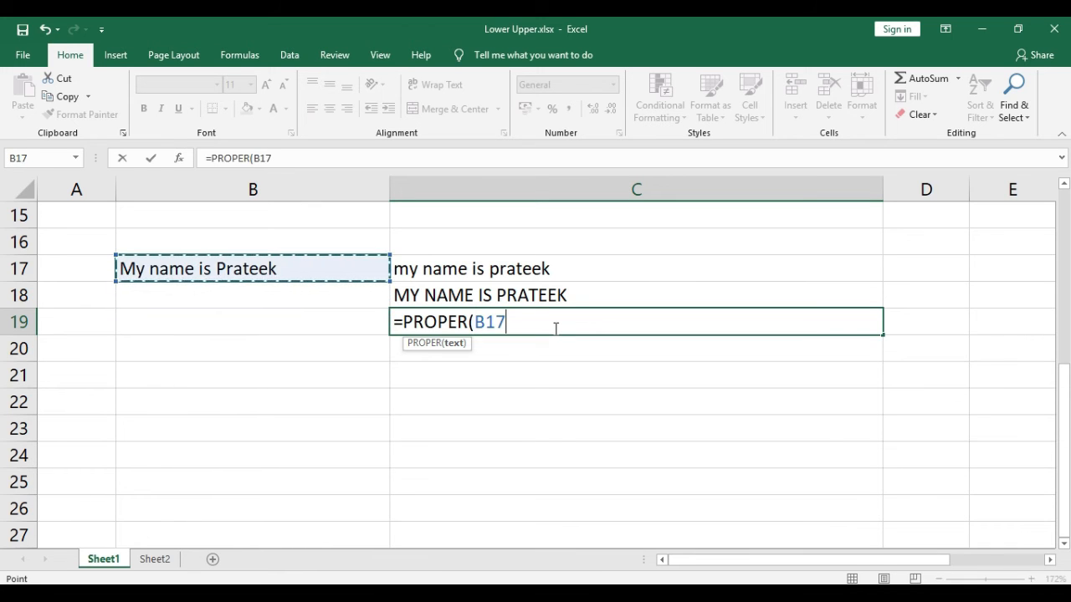
type(")")
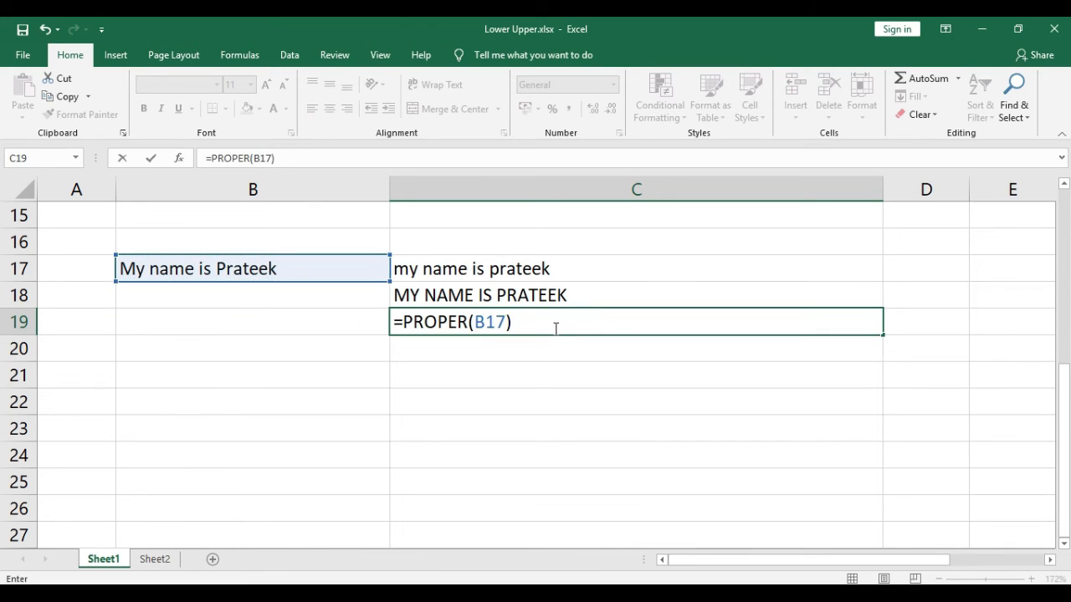
key("Return")
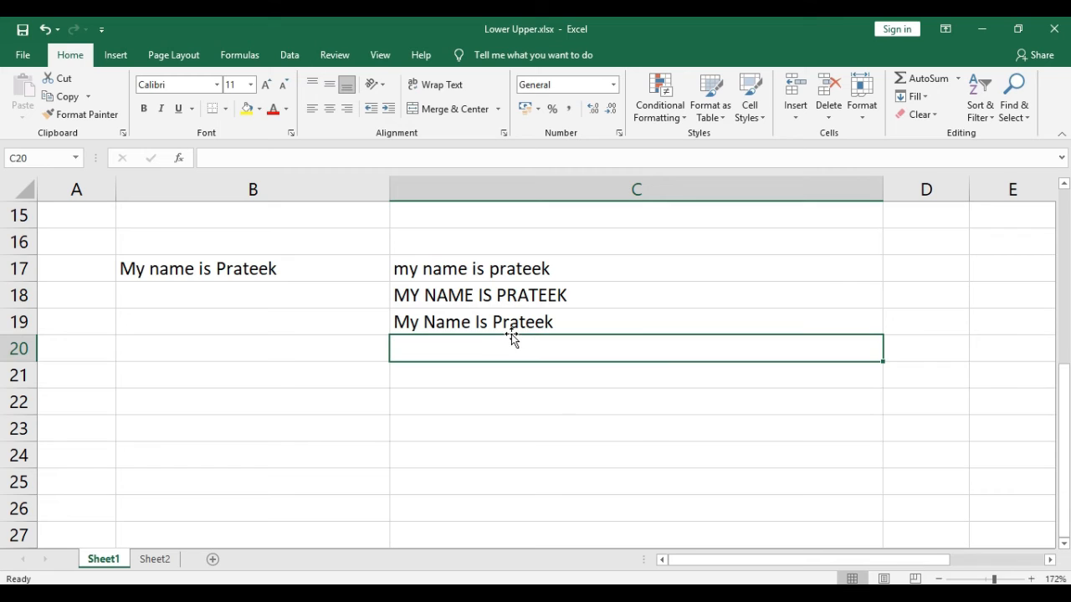
key("Up")
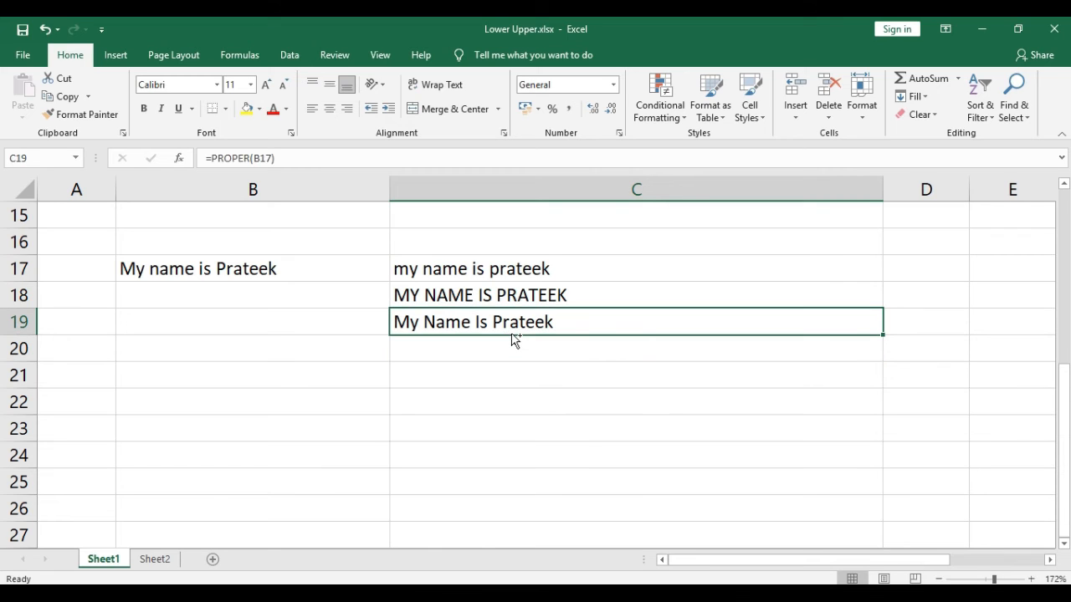
key("Down")
key("Down")
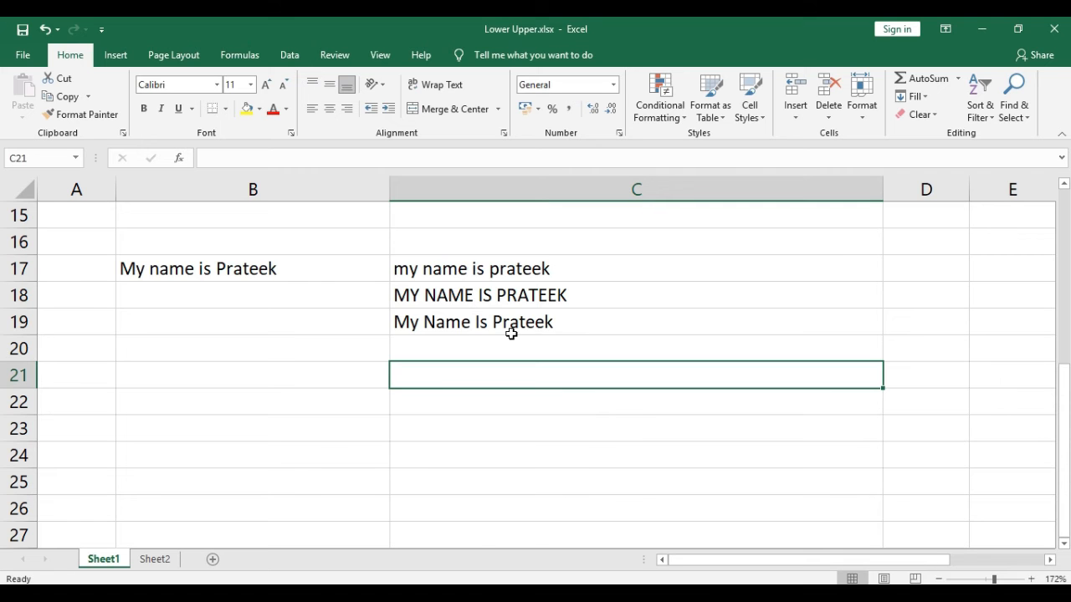
Return to the reference table at the top of the sheet and review its PROPER syntax entry
key("Up")
key("Up")
key("Up")
key("Up")
key("ctrl+Up")
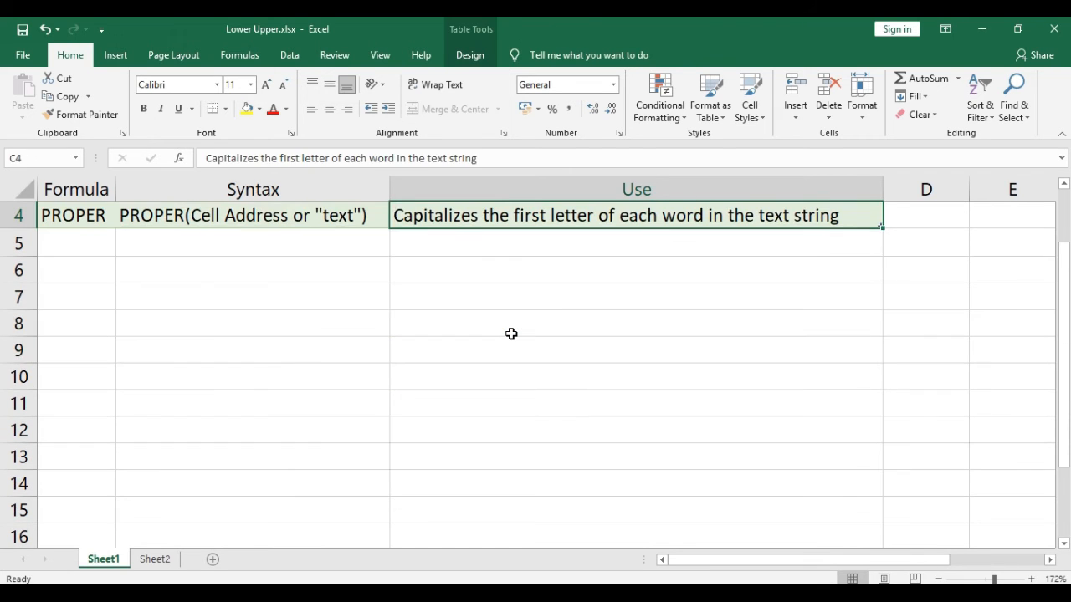
key("Left")
key("Left")
key("Up")
key("Up")
key("Up")
key("Down")
key("Down")
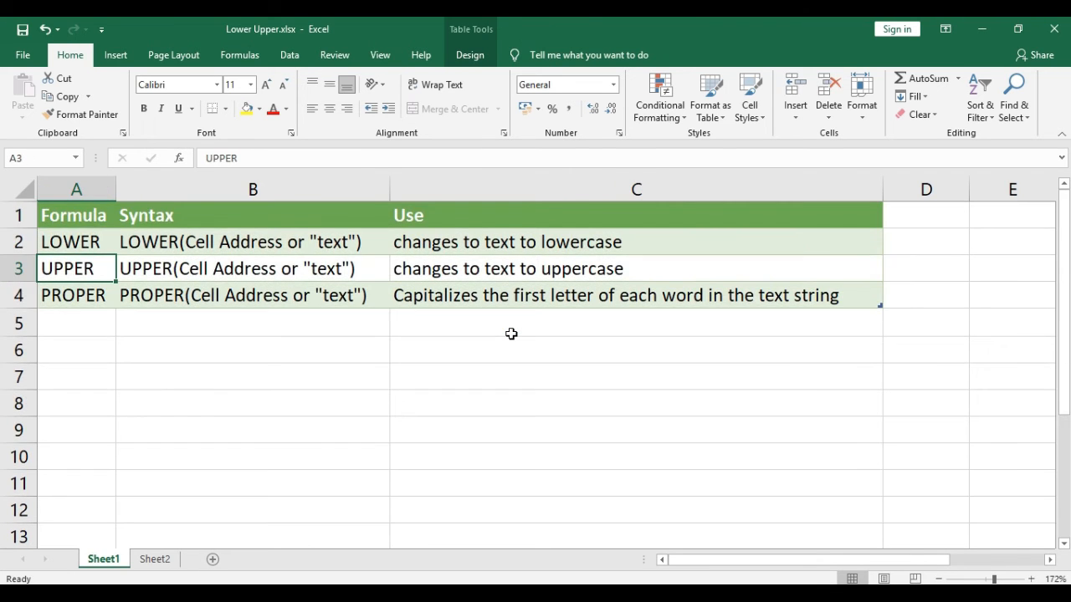
key("Down")
key("Right")
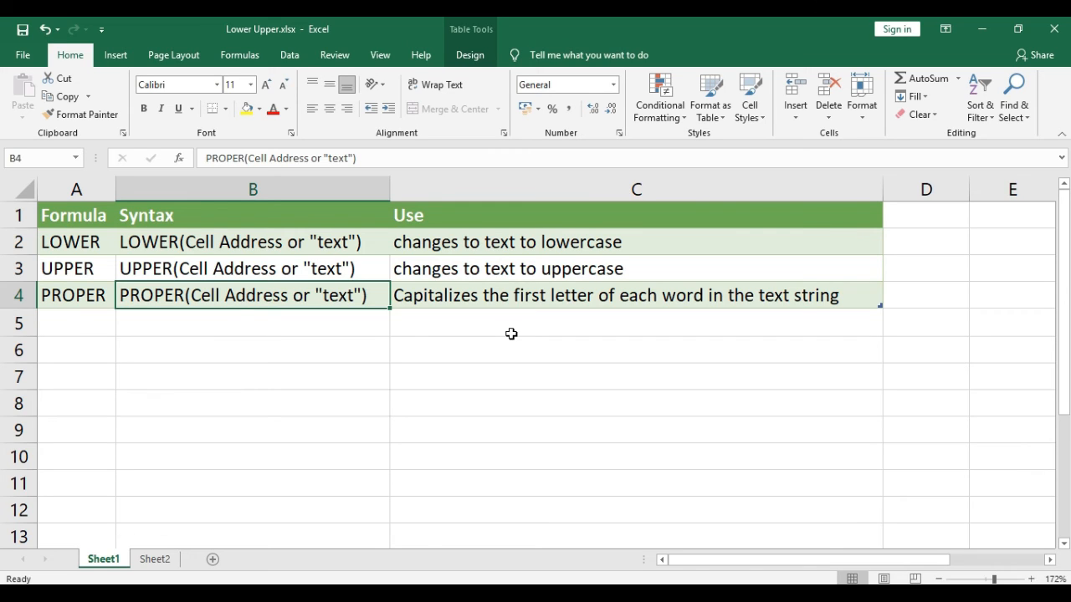
Enter the sample sentence "digital marketing services in india" in cell B6
key("Down")
key("Down")
type("digita")
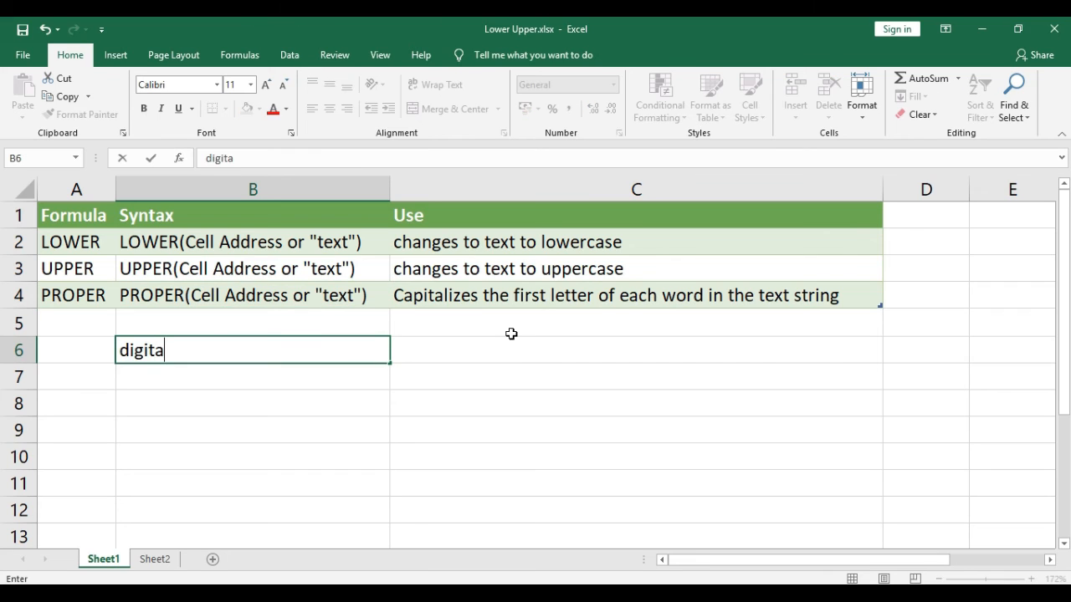
type("l marketi")
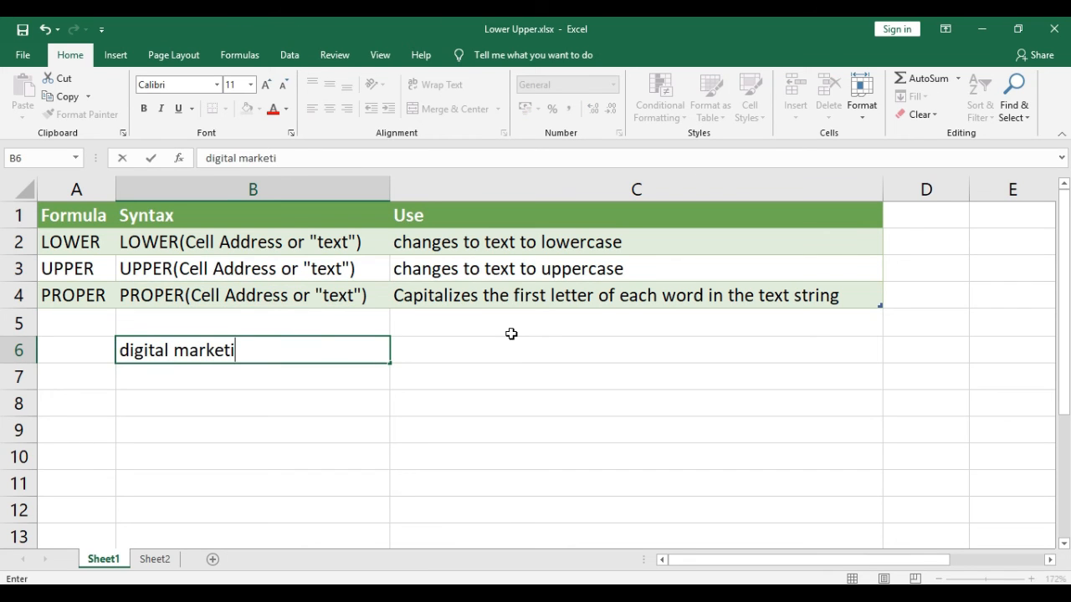
type("ng services I")
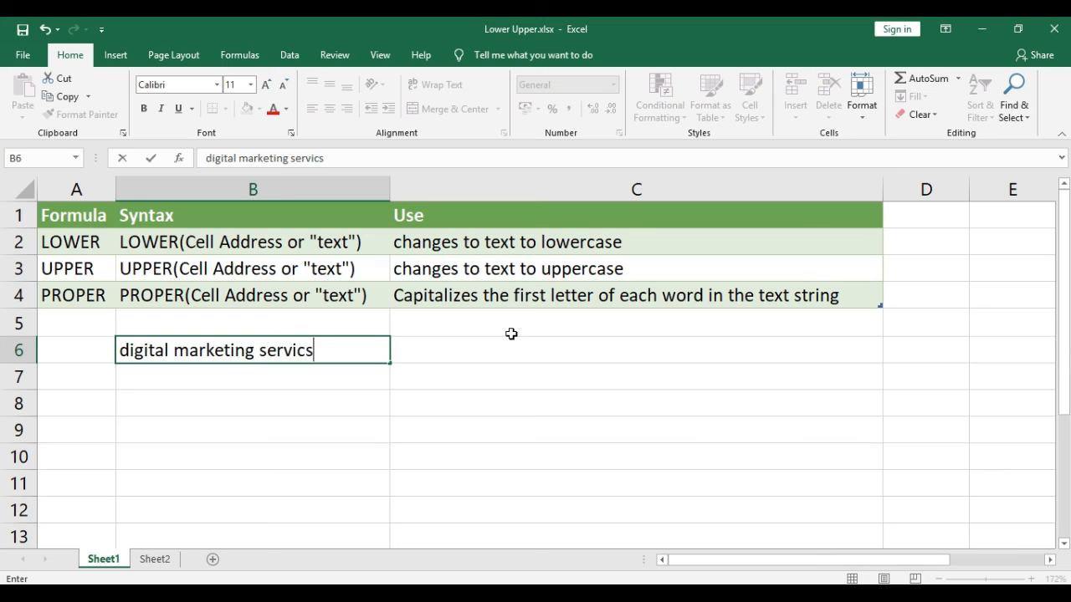
key("BackSpace")
key("BackSpace")
type("in inid")
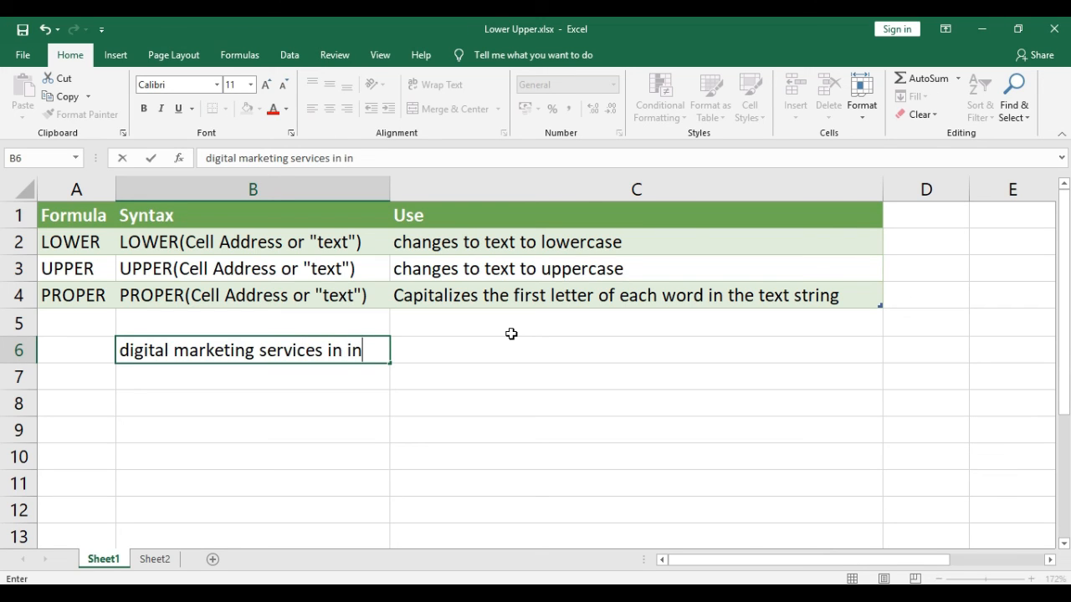
key("BackSpace")
key("BackSpace")
type("dia")
key("ctrl+Return")
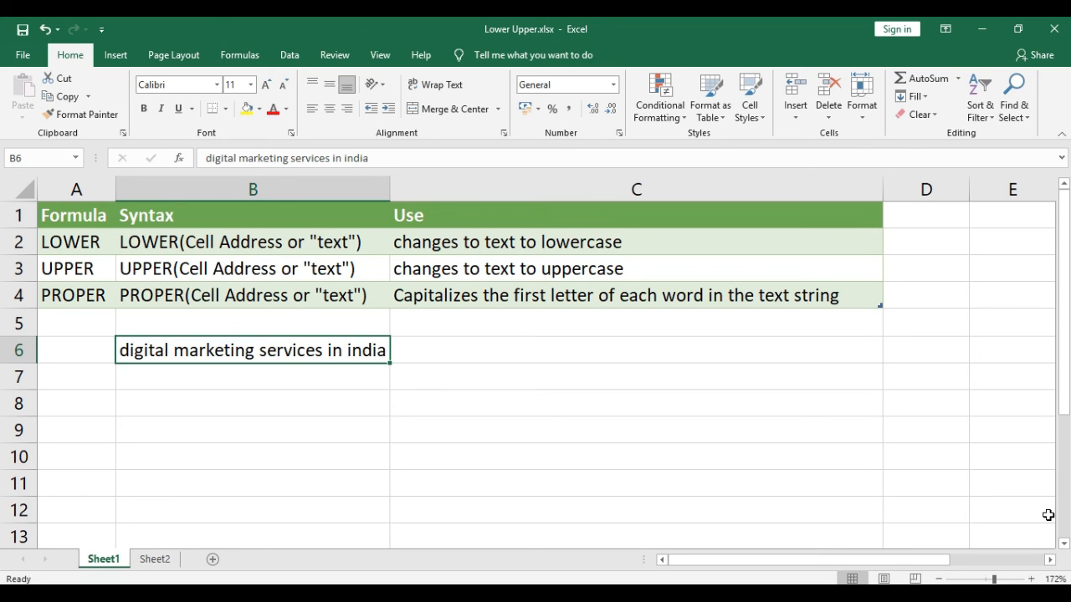
Enter =PROPER(B6) in C6 to capitalize each word of the sentence, then reselect C6 to check the formula
key("Tab")
type("=")
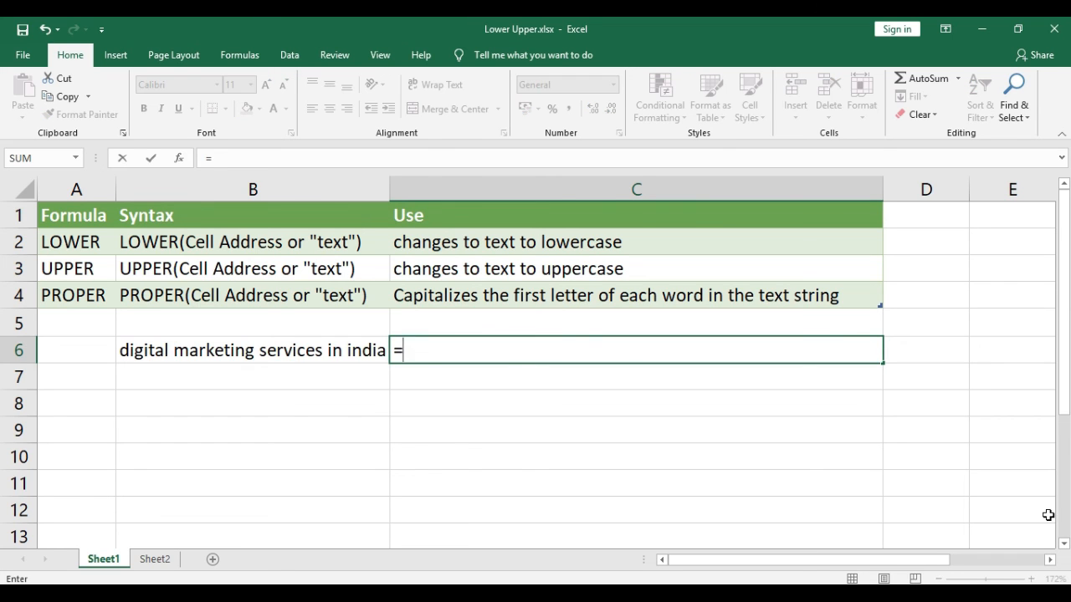
type("PROPER(")
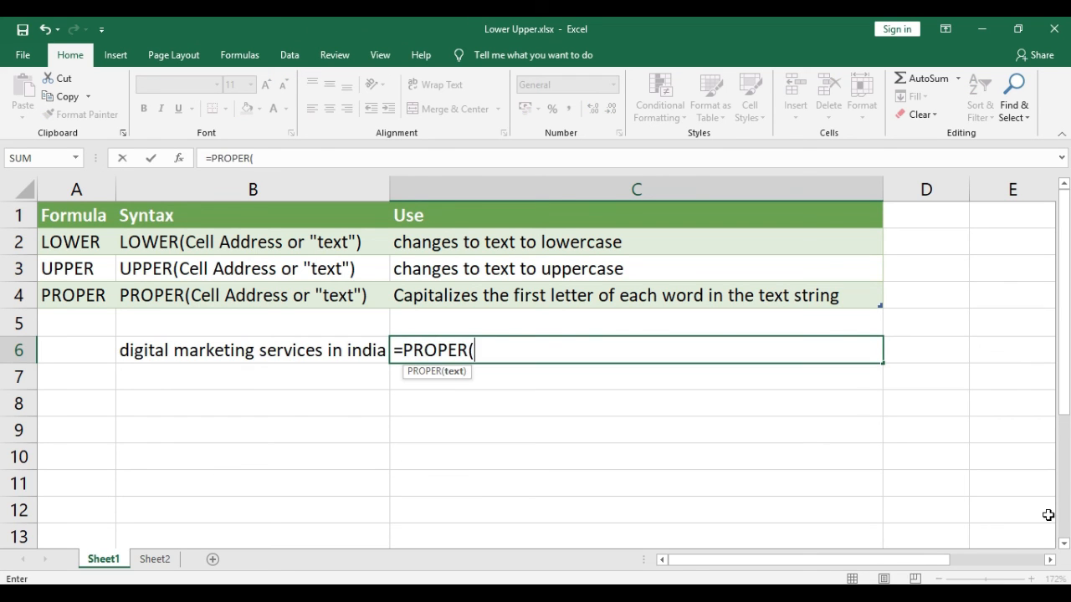
key("Left")
type(")")
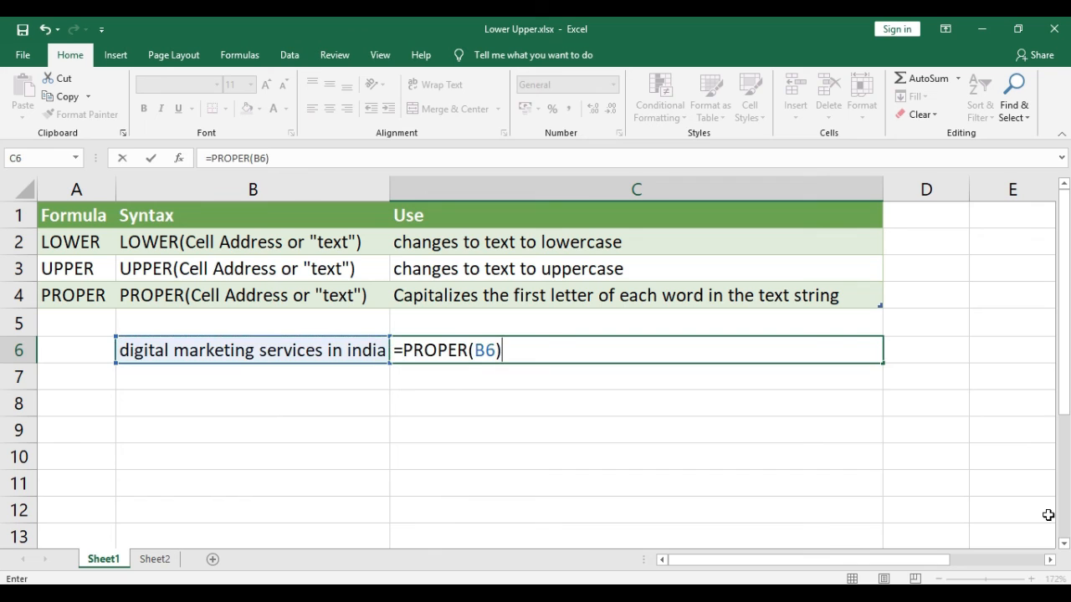
key("Return")
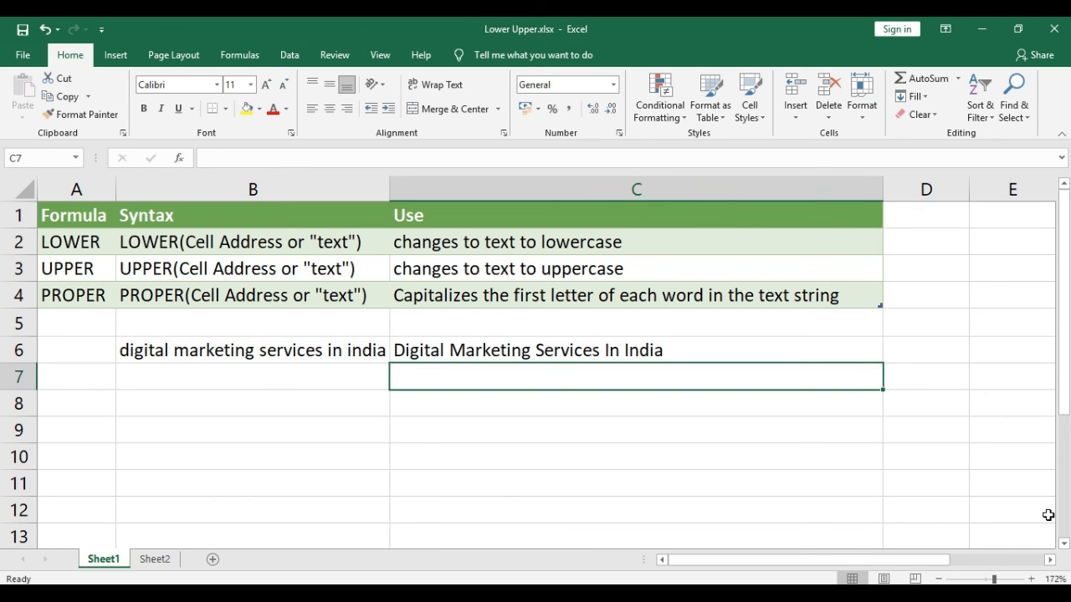
key("Up")
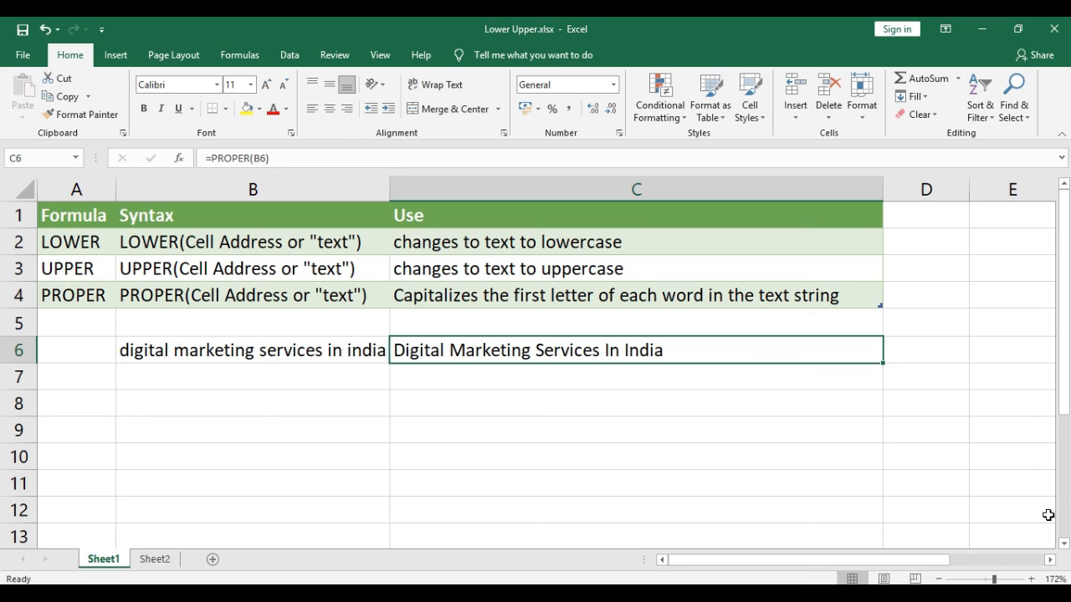